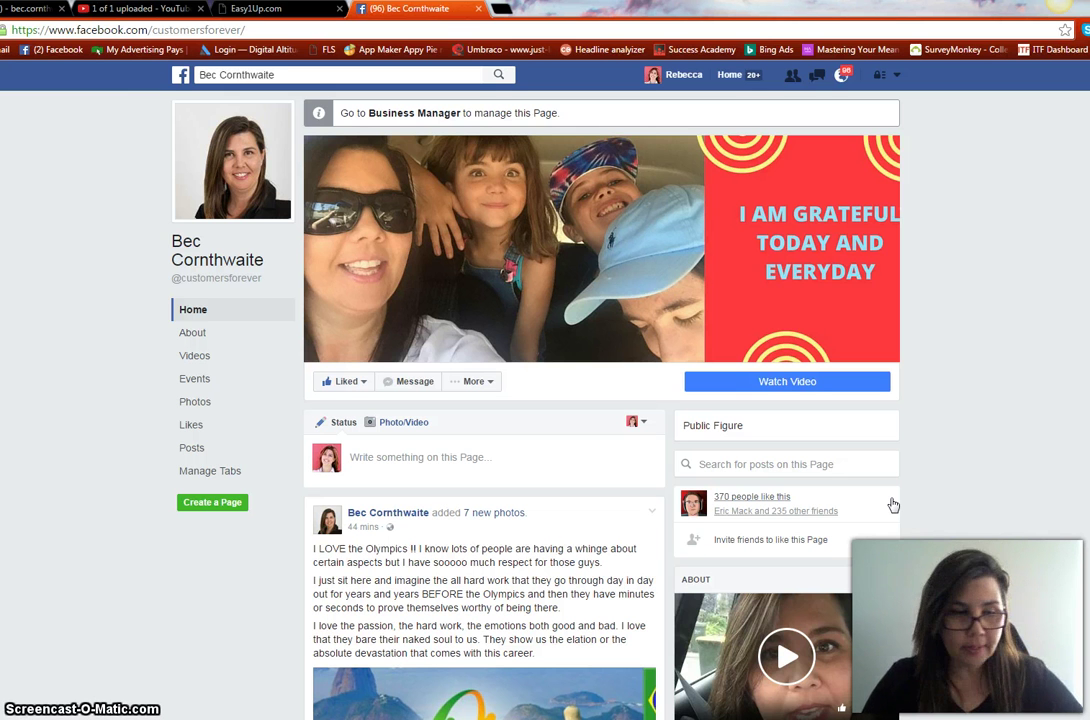
left_click(889, 505)
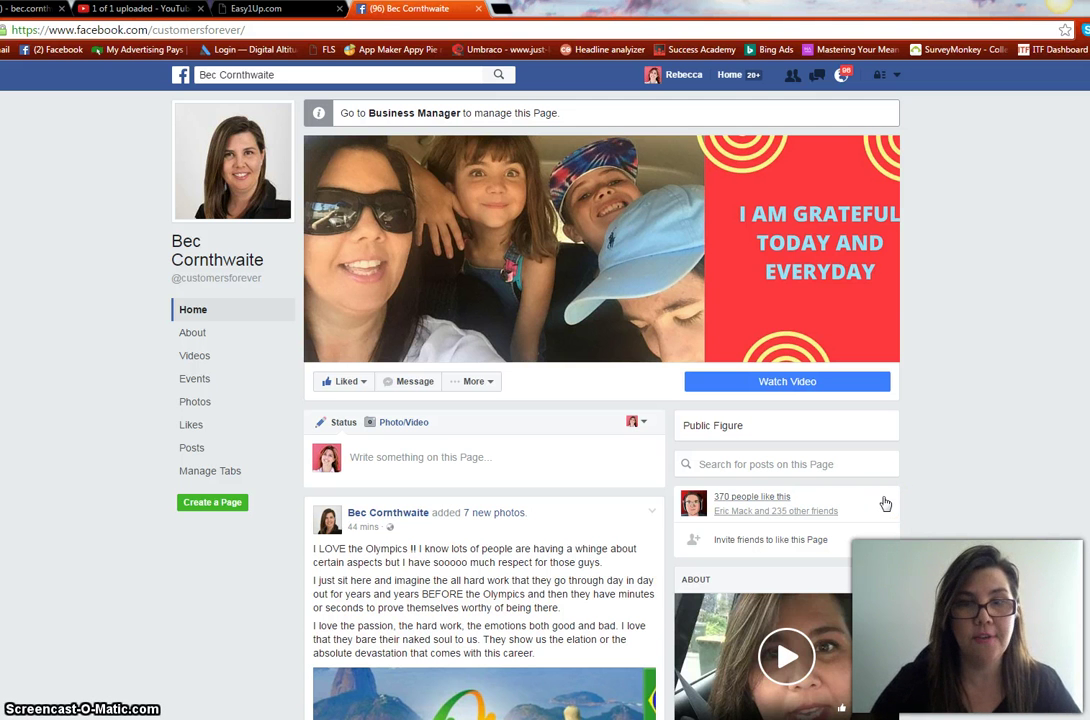
left_click(961, 447)
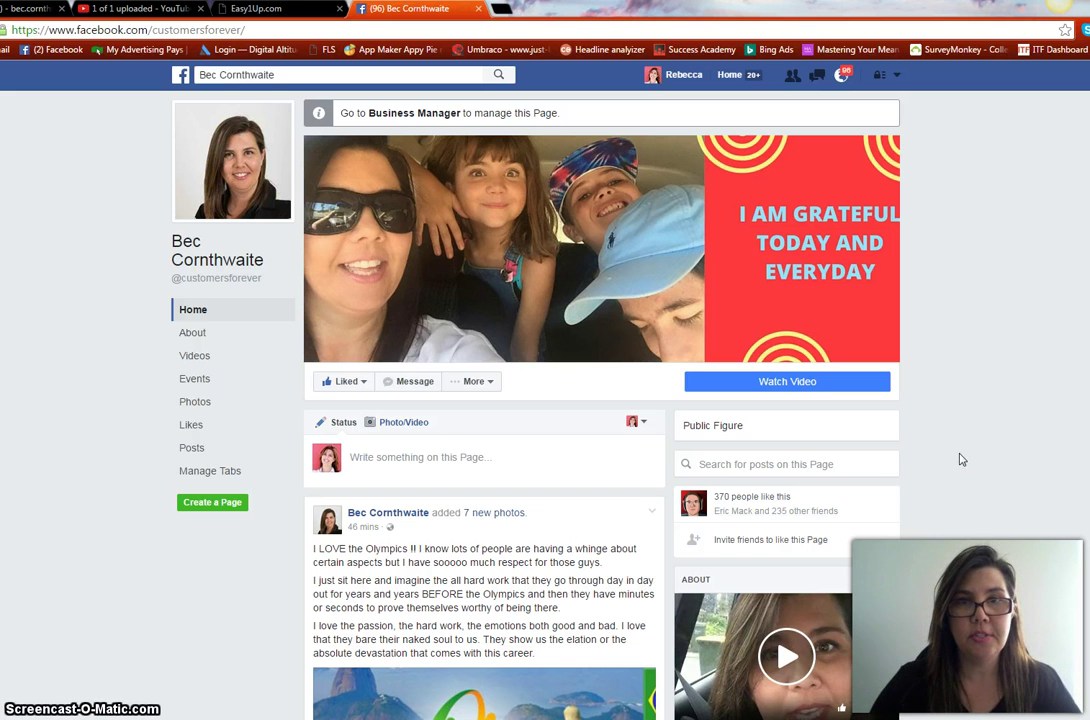
scroll(985, 433, "down", 6)
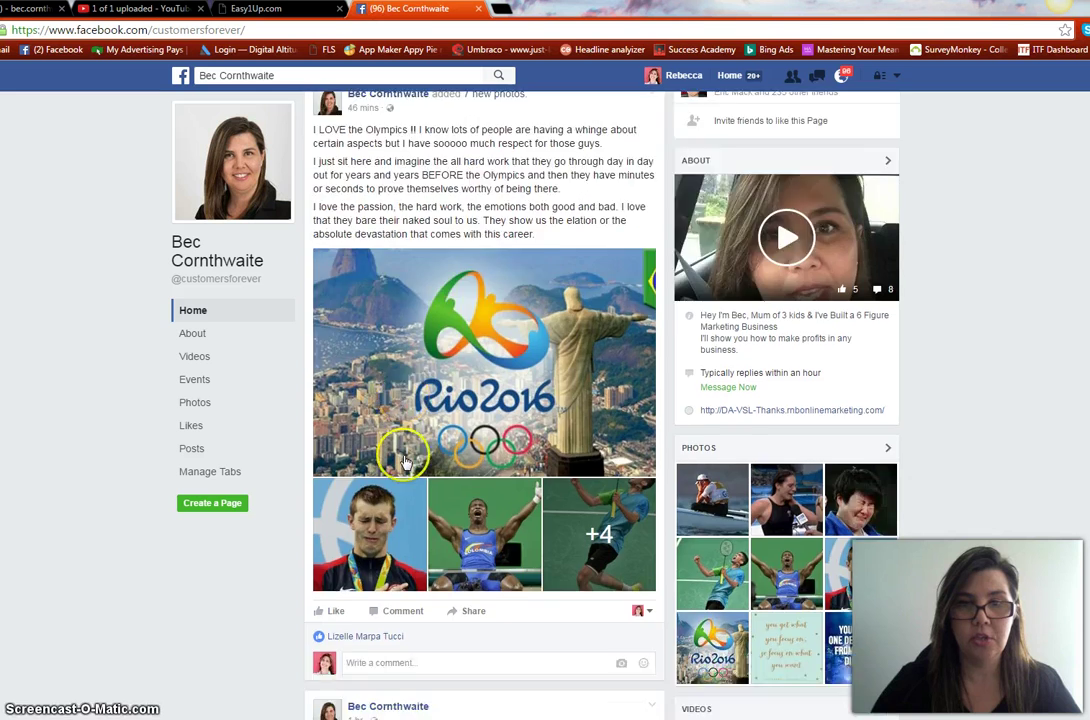
scroll(430, 455, "down", 12)
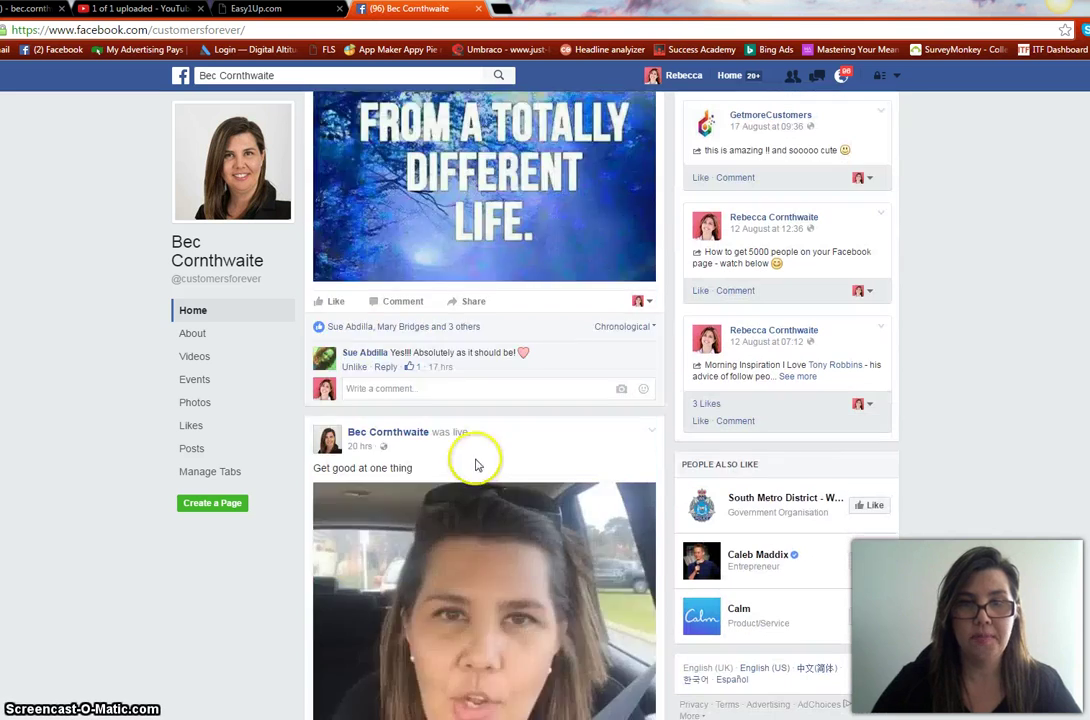
scroll(477, 466, "down", 10)
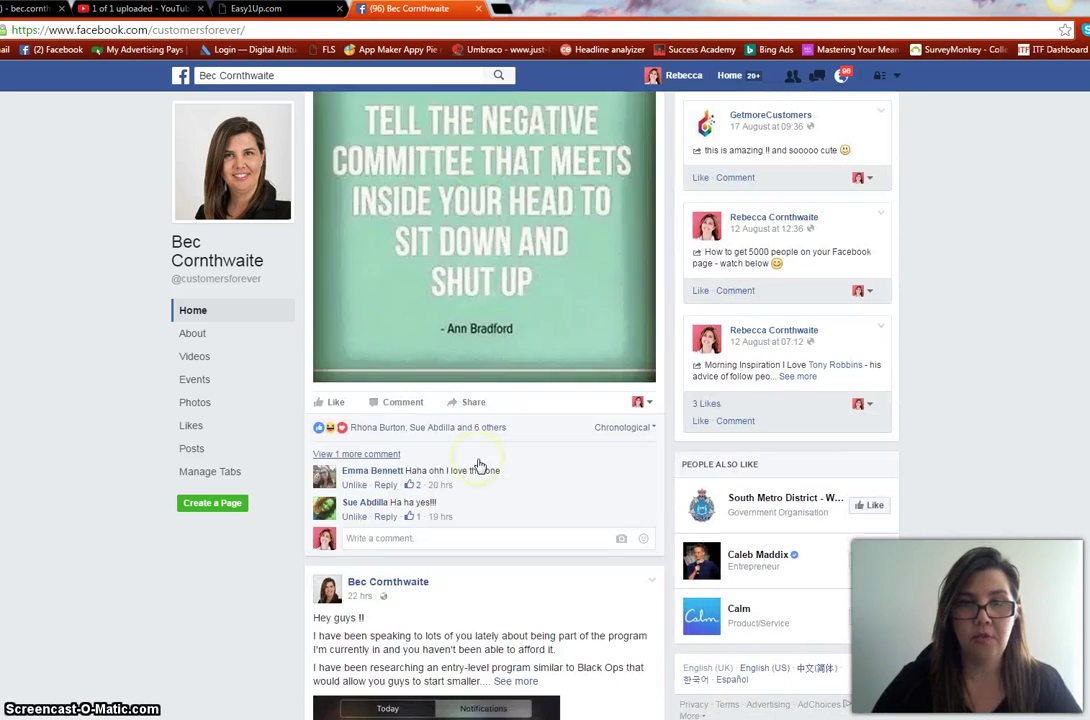
scroll(480, 466, "down", 3)
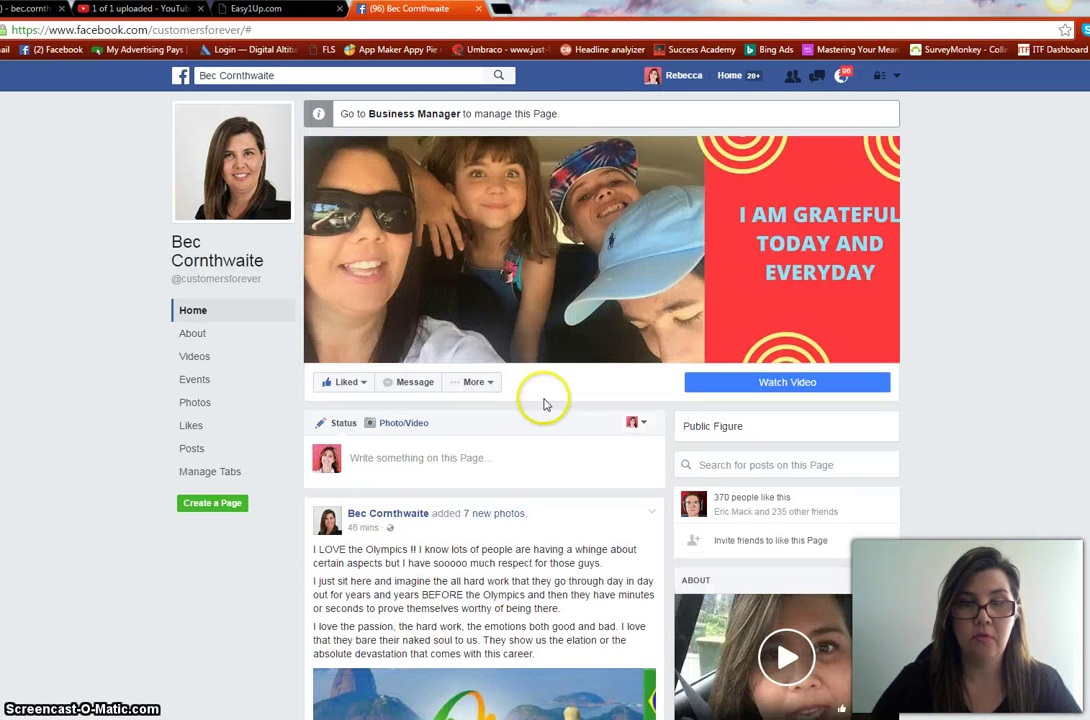
scroll(540, 401, "down", 5)
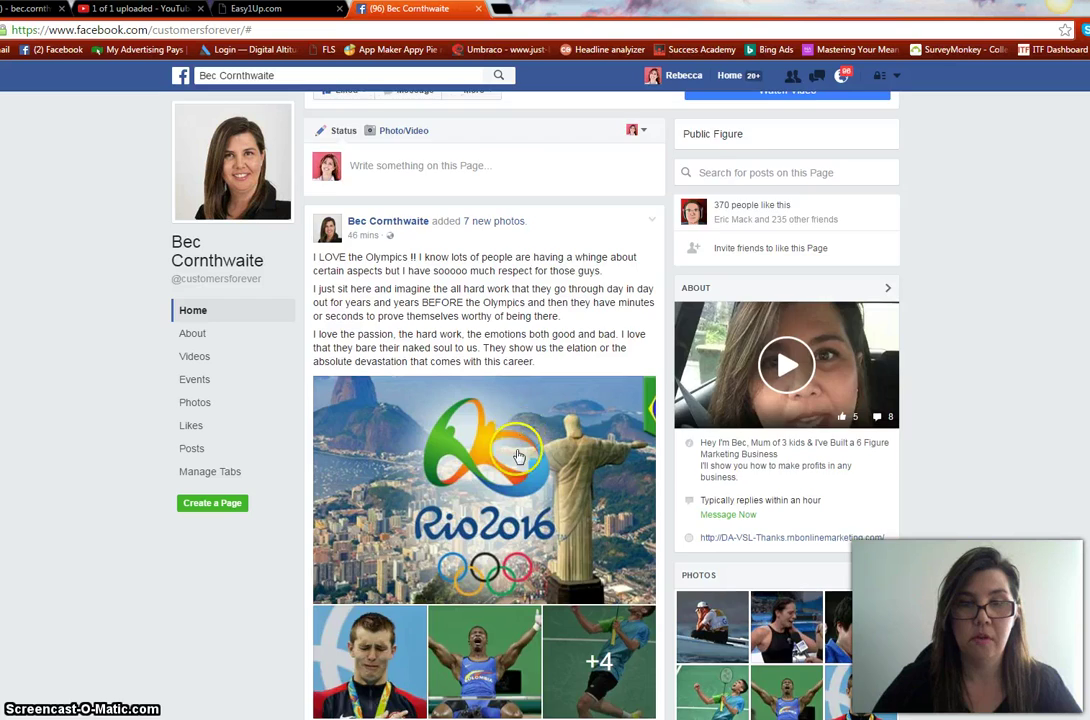
scroll(517, 475, "down", 20)
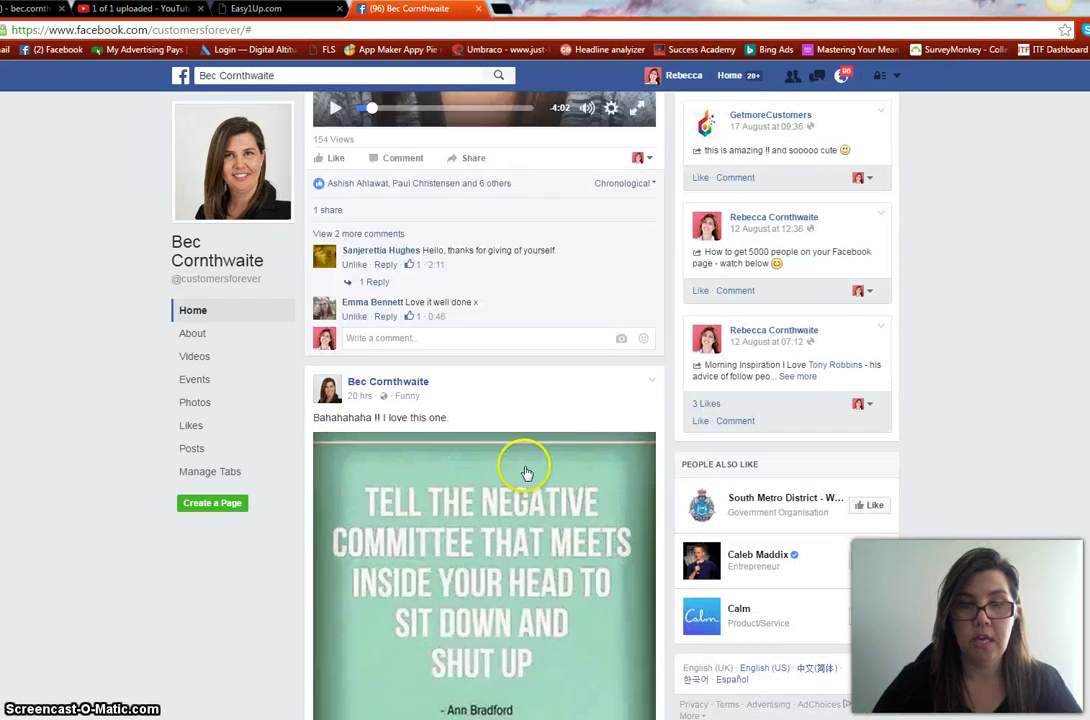
scroll(530, 490, "down", 5)
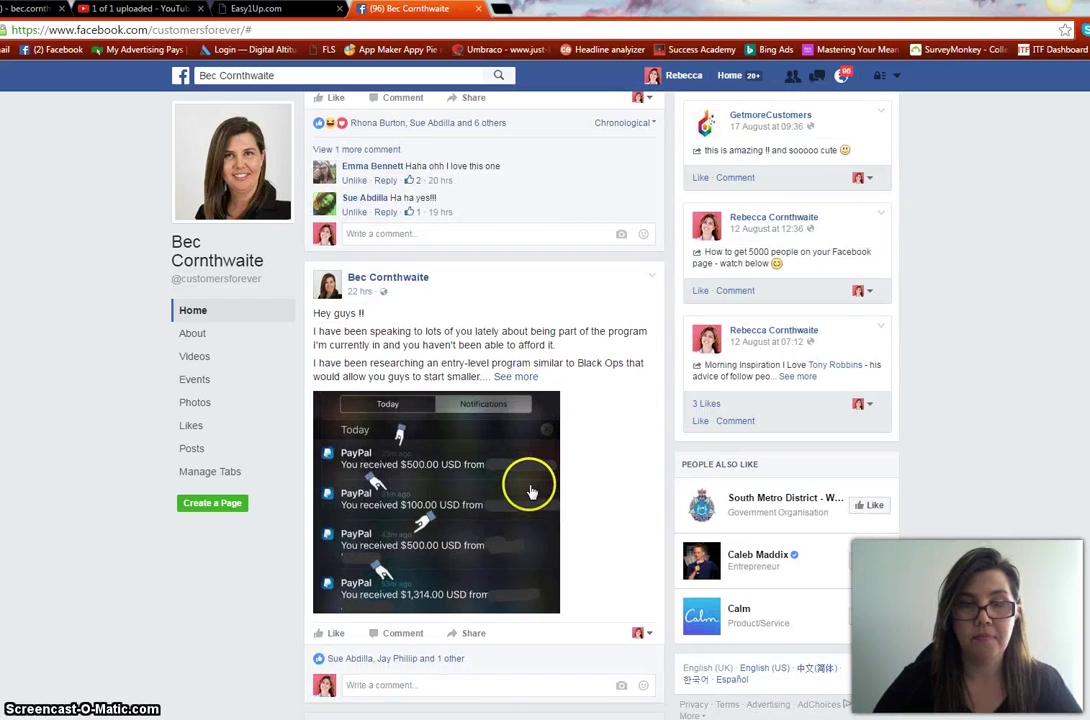
key("Home")
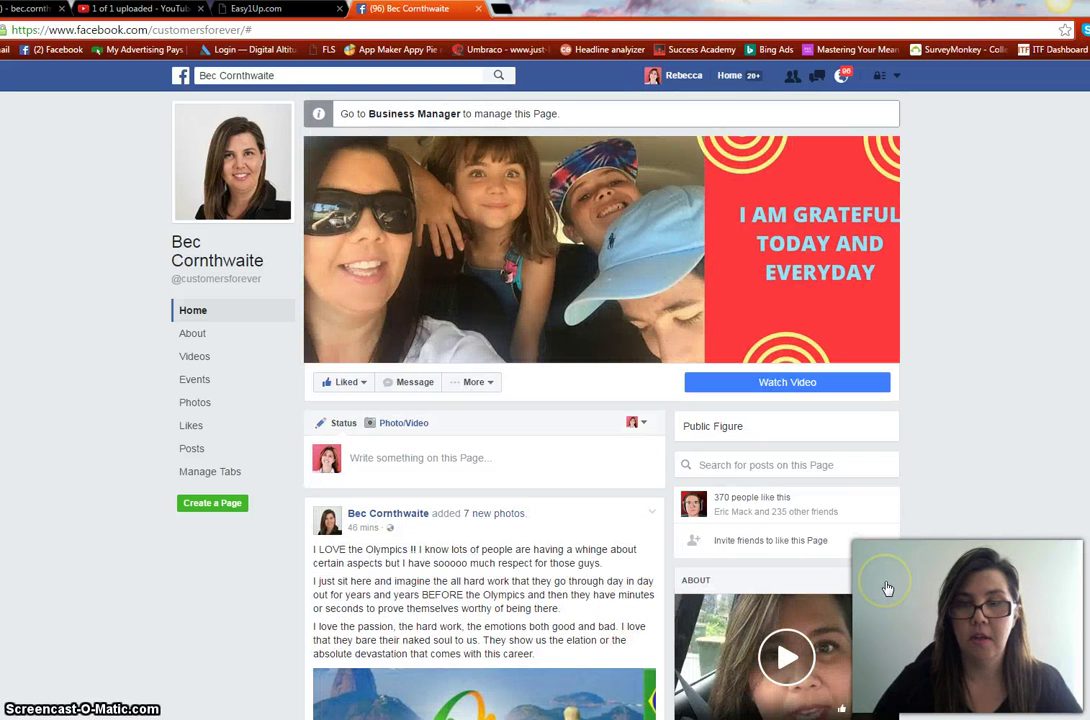
Go to the page's Videos section and play the featured video 'How Mum Of 3 Finally Cracked Her Online Success'
left_click(195, 356)
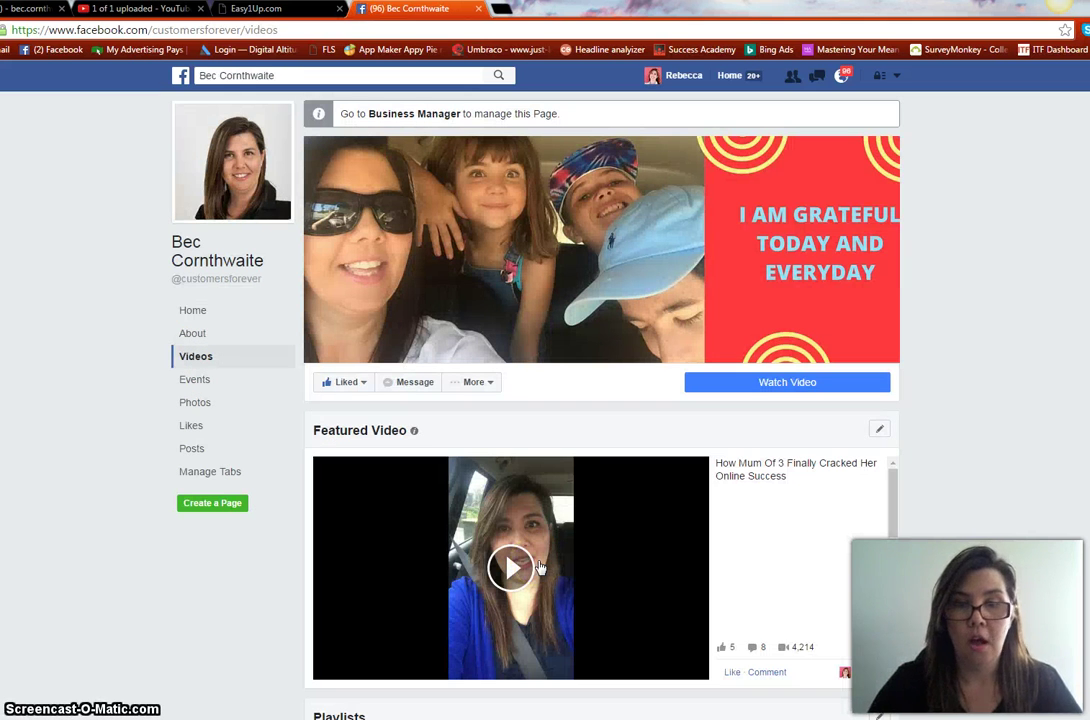
scroll(600, 500, "down", 1)
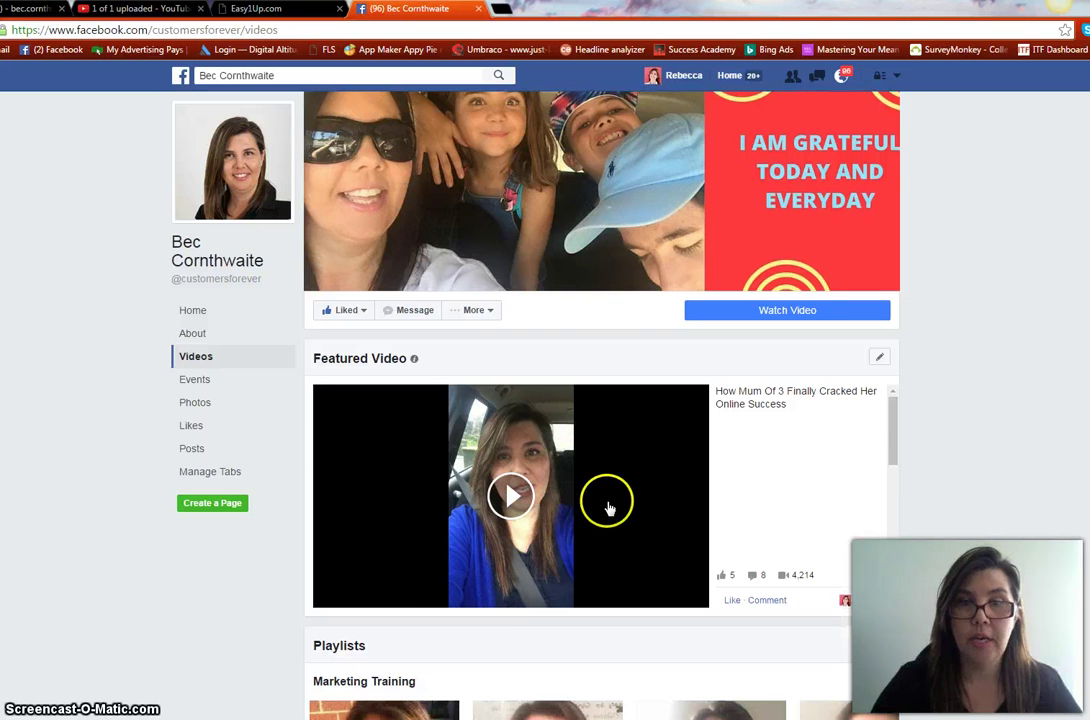
left_click(517, 499)
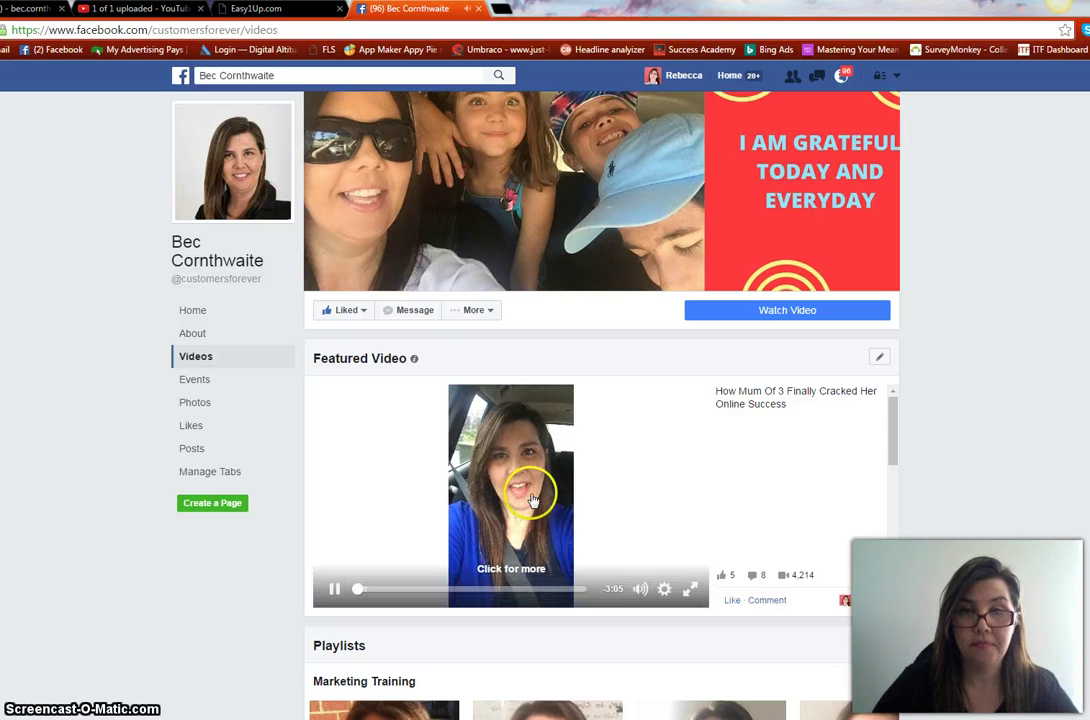
Show the featured video's URL and copy it to the clipboard
right_click(605, 462)
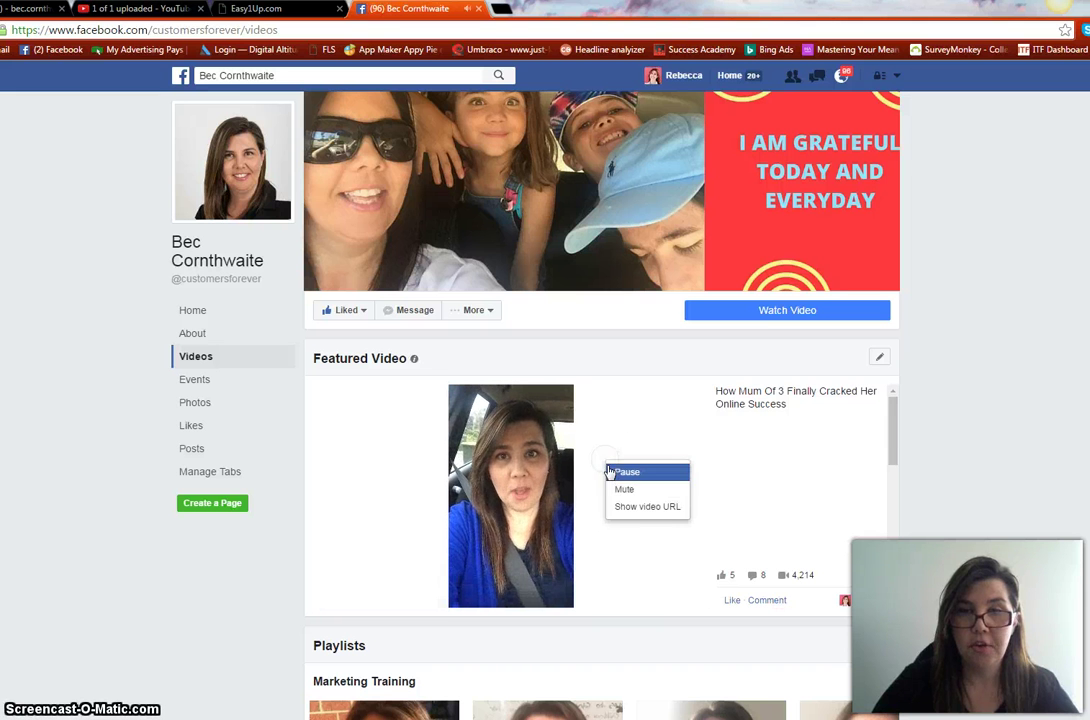
left_click(648, 510)
left_click(508, 475)
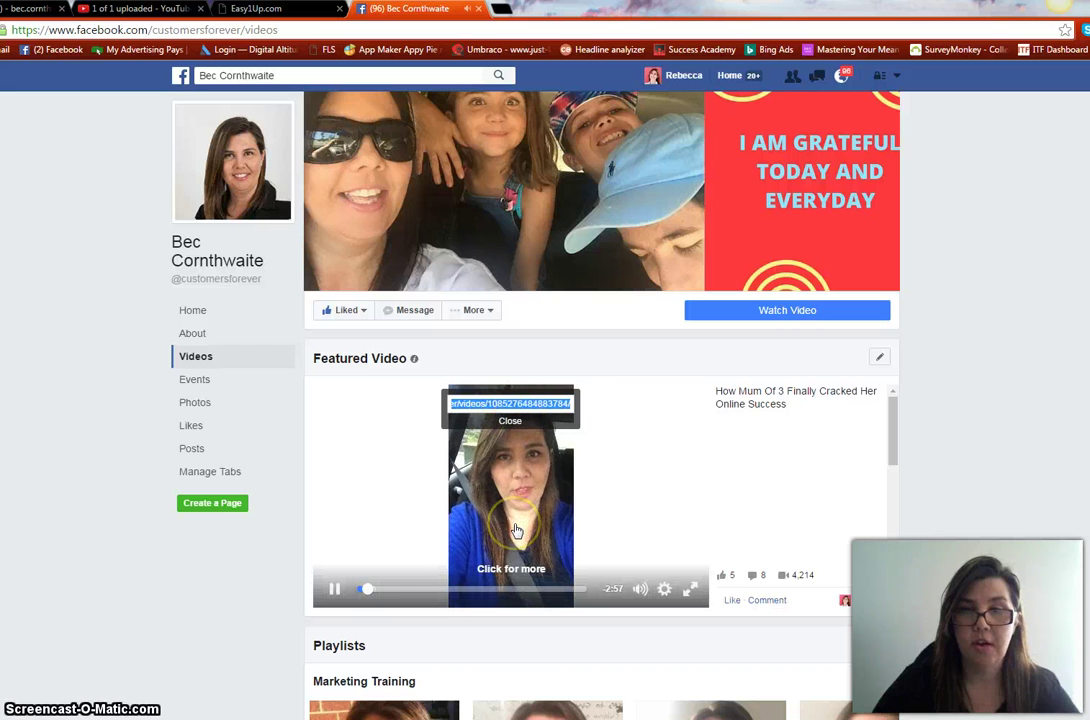
left_click(370, 588)
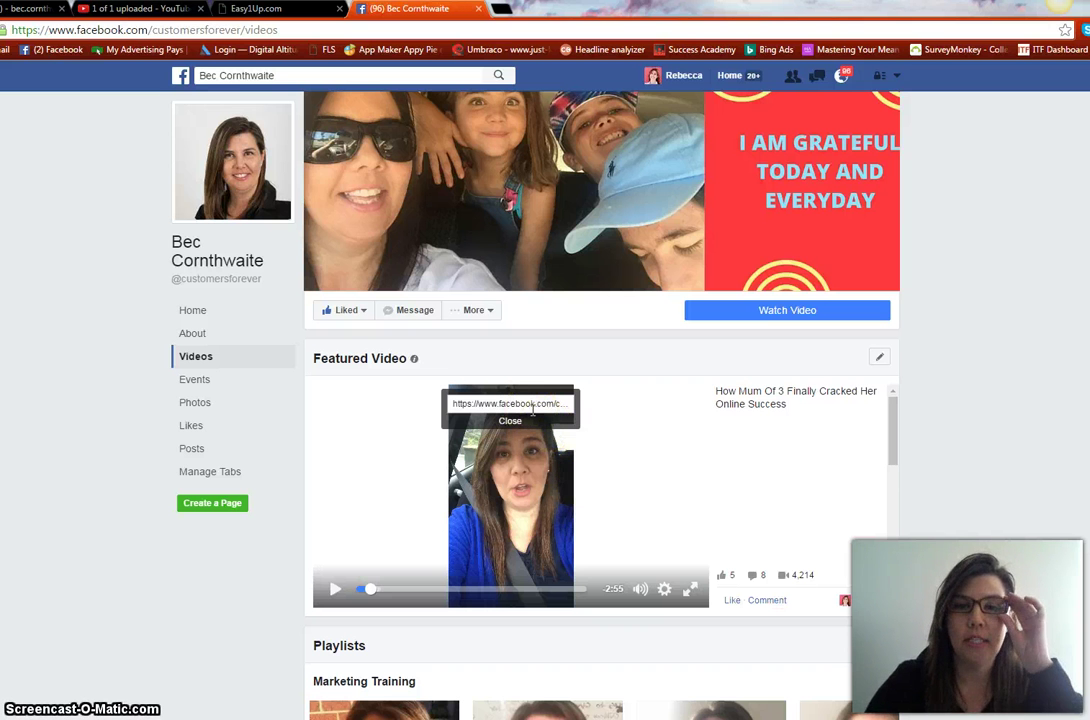
left_click(535, 404)
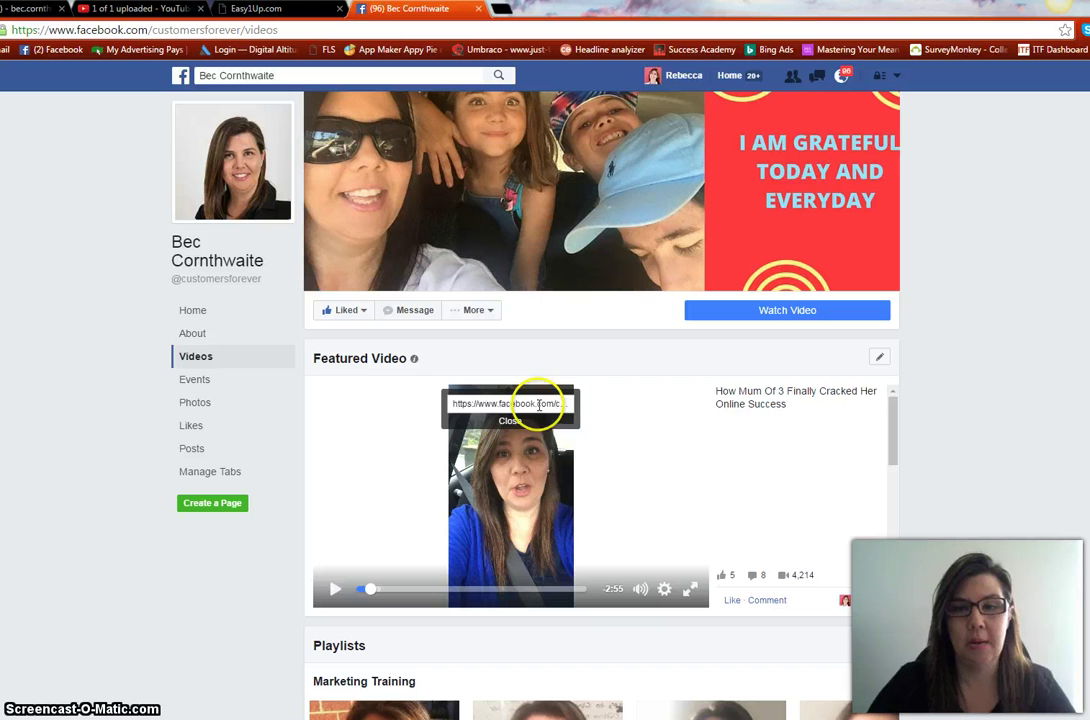
right_click(535, 404)
left_click(573, 417)
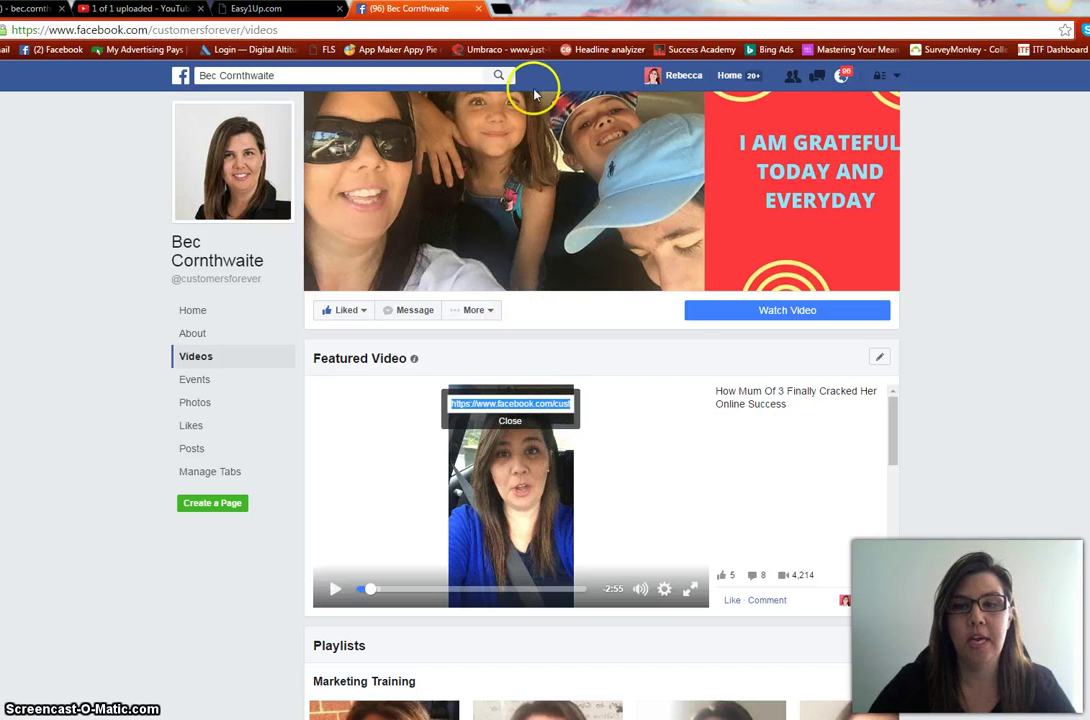
left_click(503, 12)
right_click(506, 29)
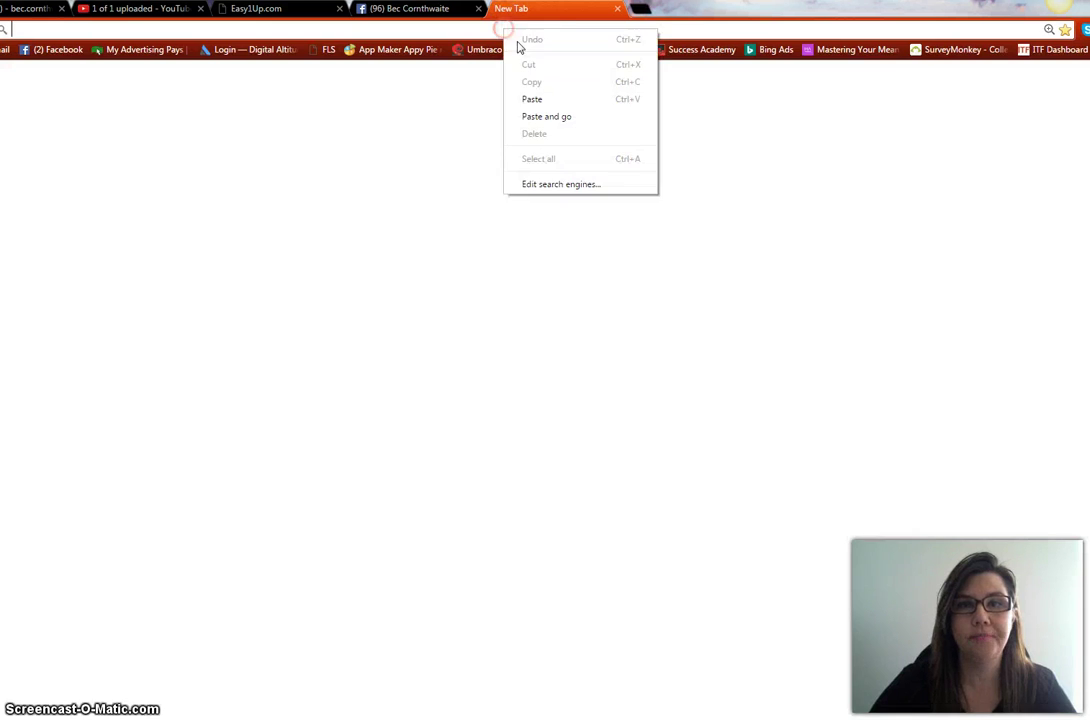
left_click(532, 101)
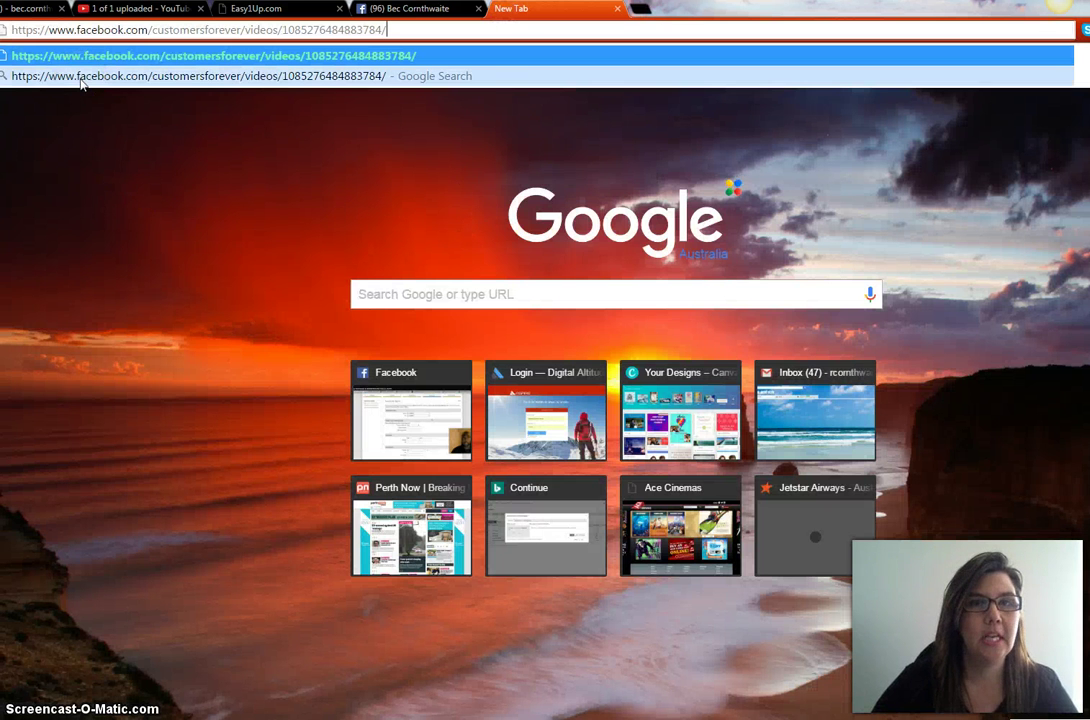
left_click(52, 31)
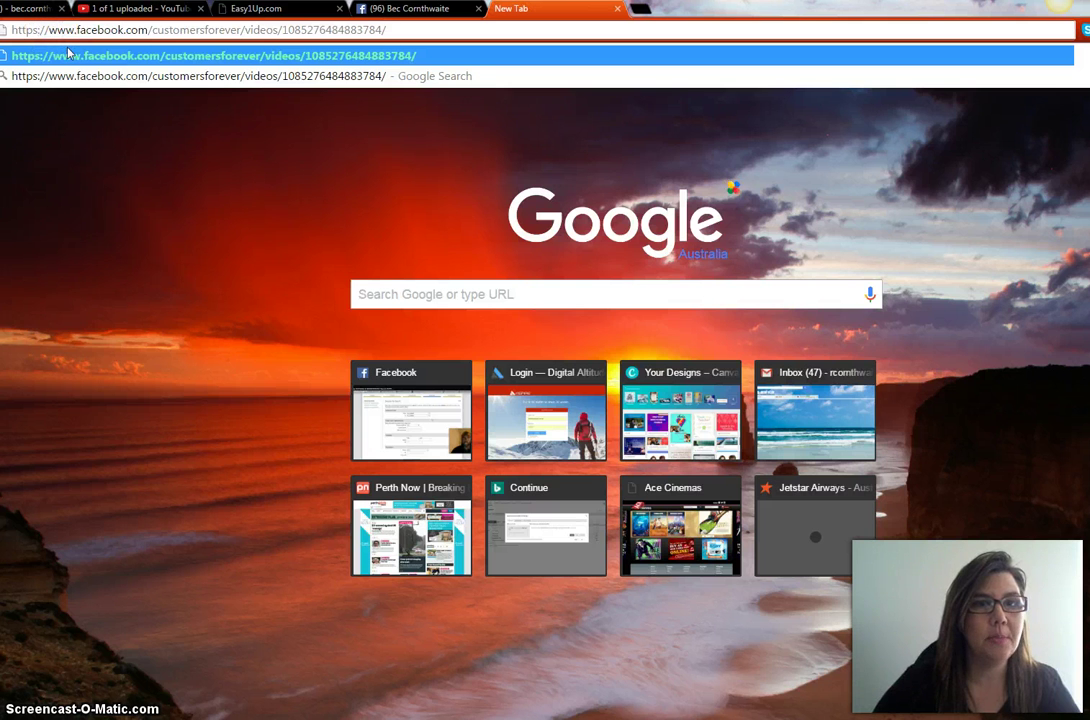
key("Delete")
key("Delete")
key("Delete")
key("Delete")
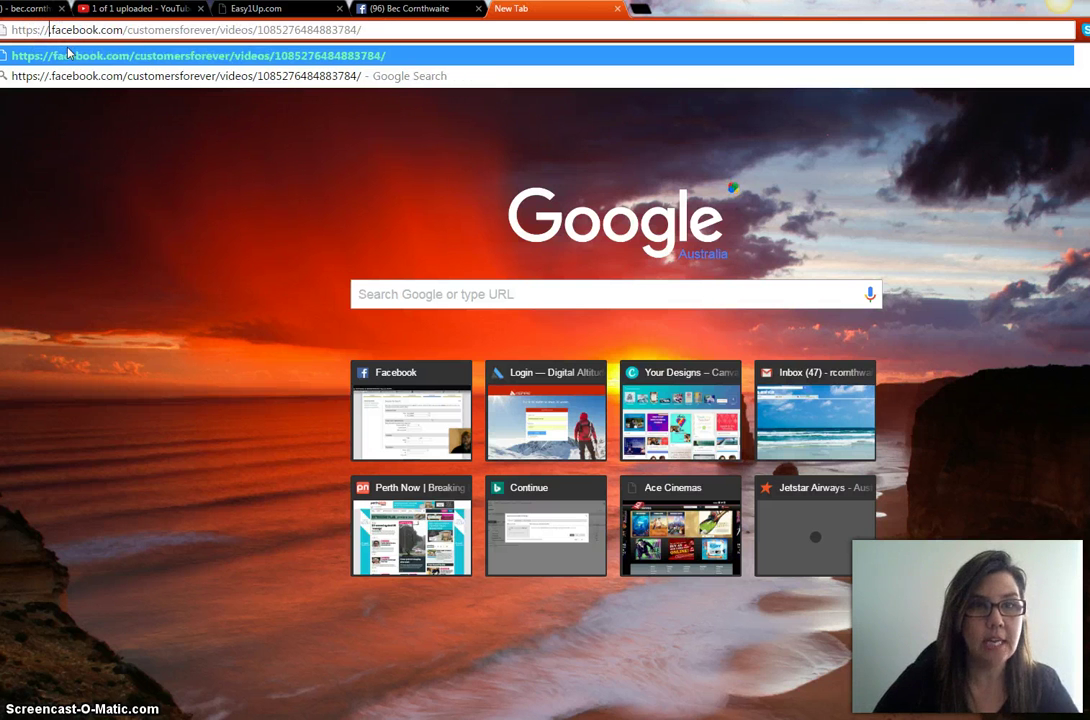
type("m.")
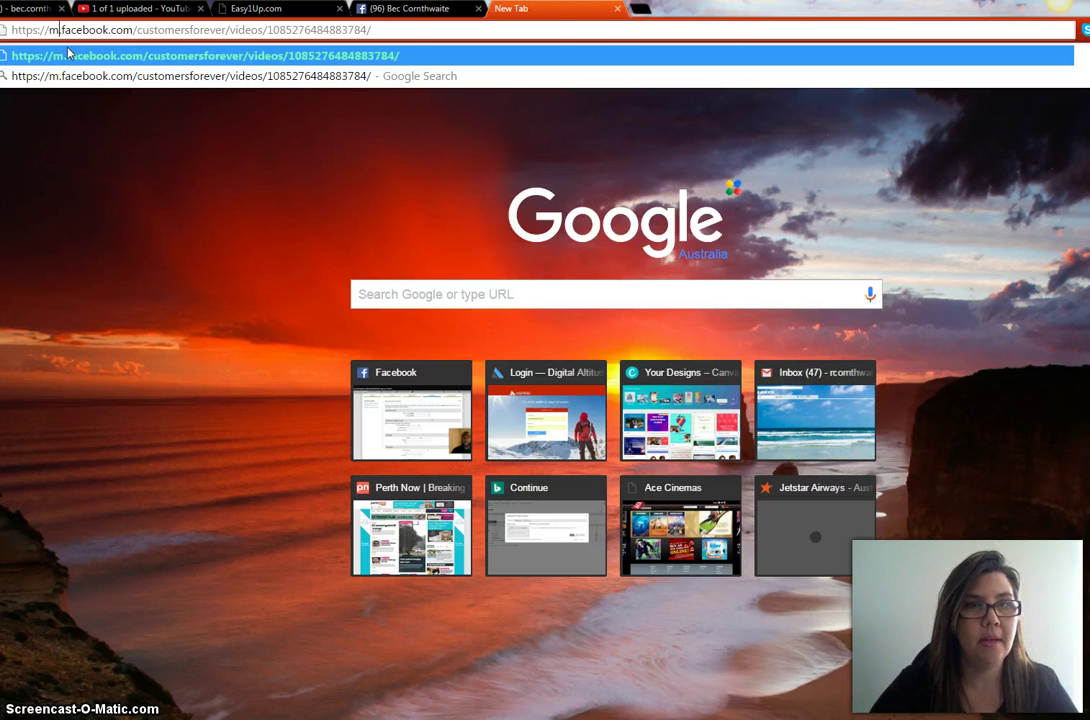
left_click(392, 29)
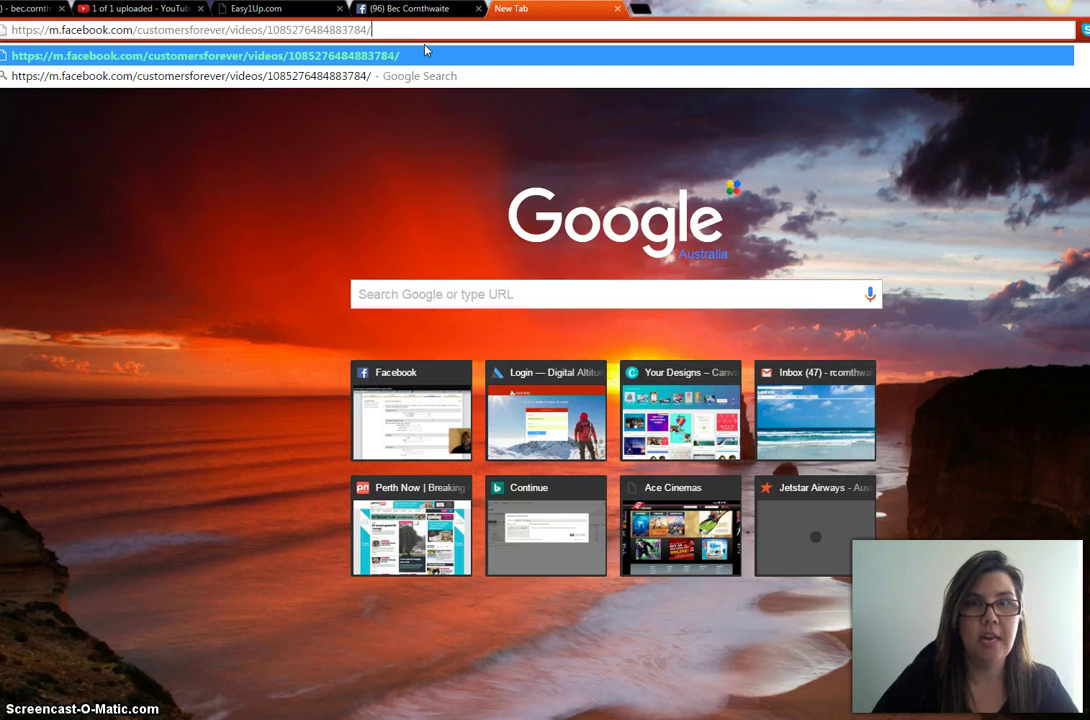
left_click(426, 48)
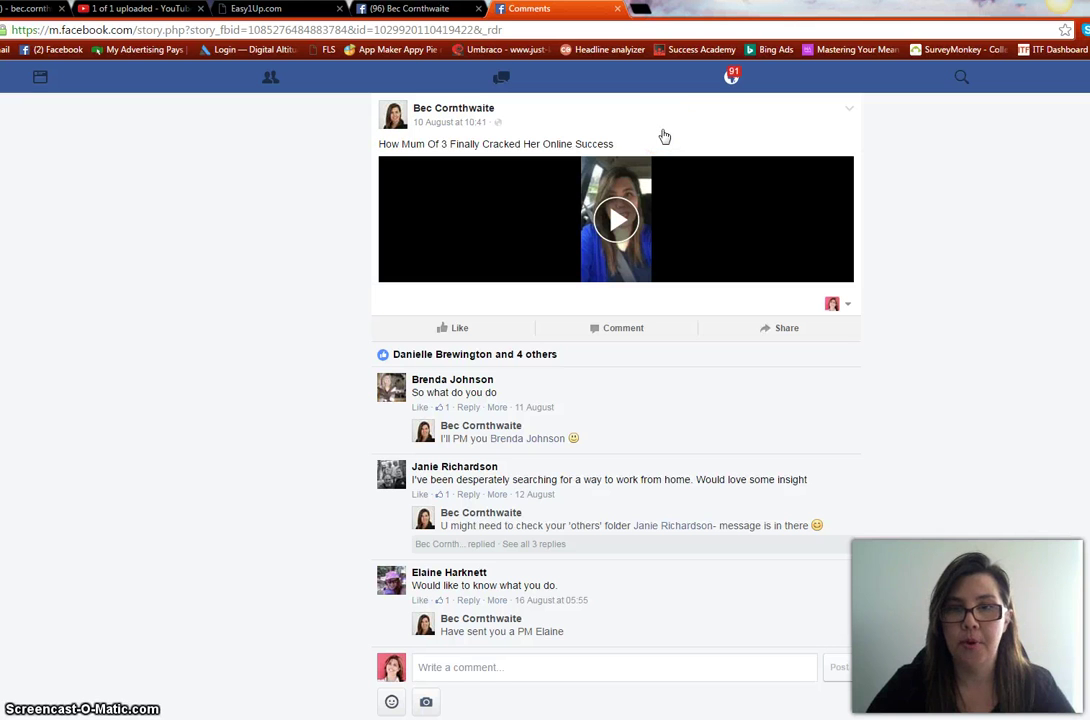
Play the video, start Save video as, then cancel the dialog and pause playback
mouse_move(680, 138)
left_mouse_down()
mouse_move(758, 137)
mouse_move(618, 228)
left_mouse_up()
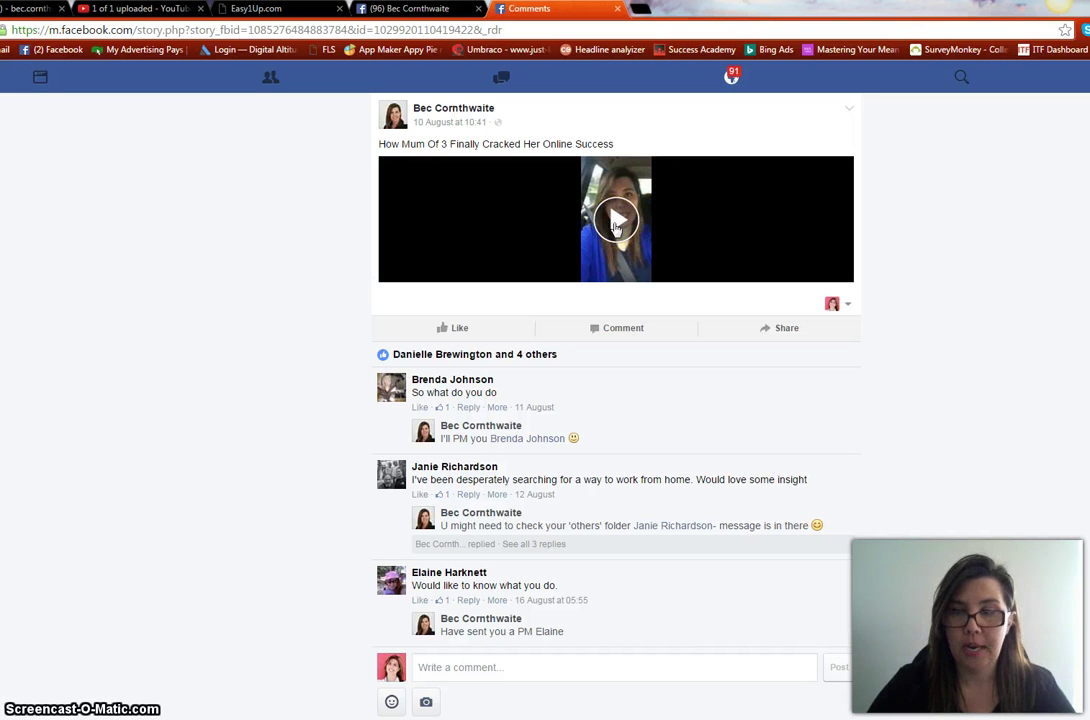
left_click(618, 228)
right_click(605, 199)
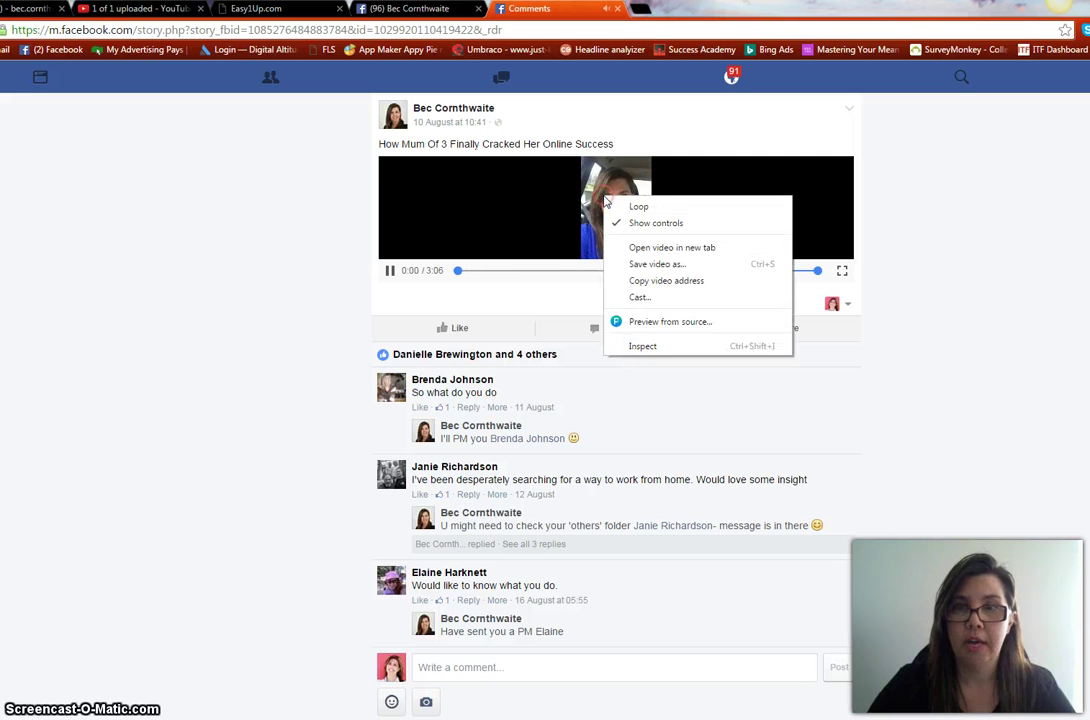
left_click_drag(609, 211, 673, 270)
left_click(673, 266)
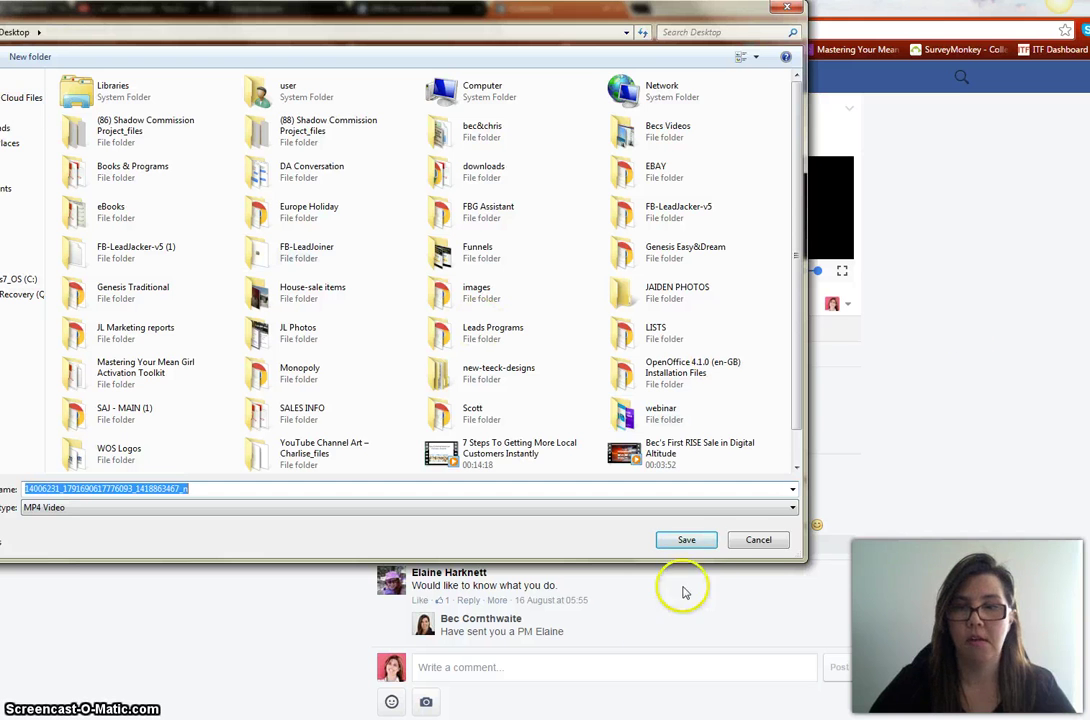
left_click(755, 544)
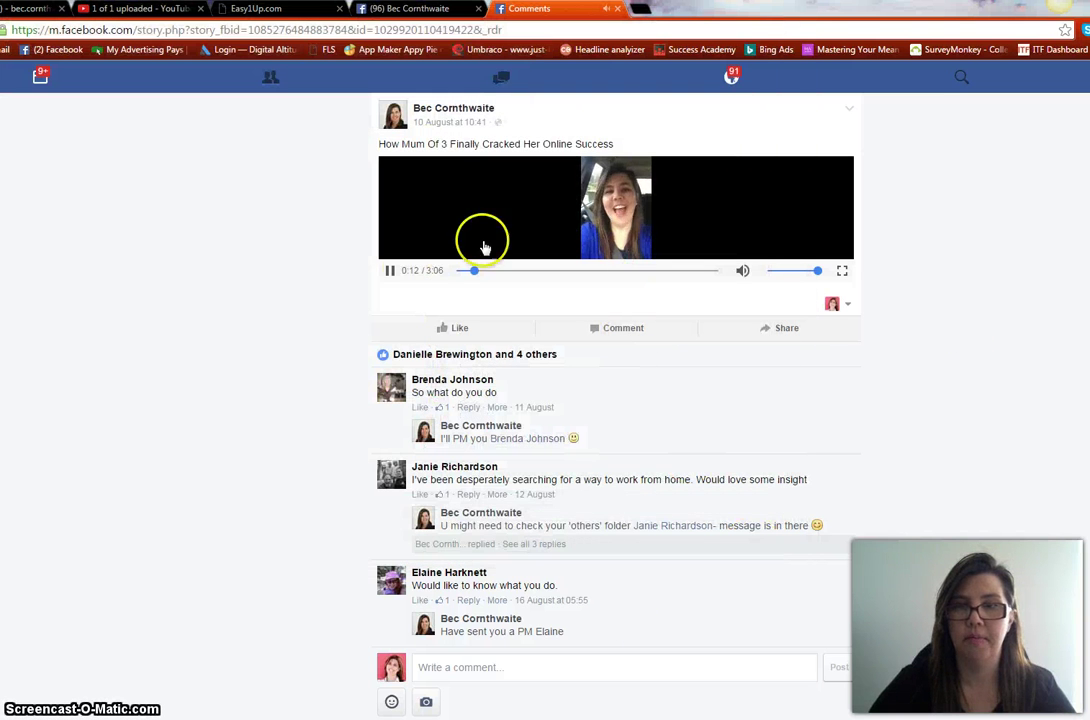
left_click(392, 272)
Save the video to the Desktop as MP4 named 'How Mum Of 3 Finally Cracked Success Online'
right_click(633, 203)
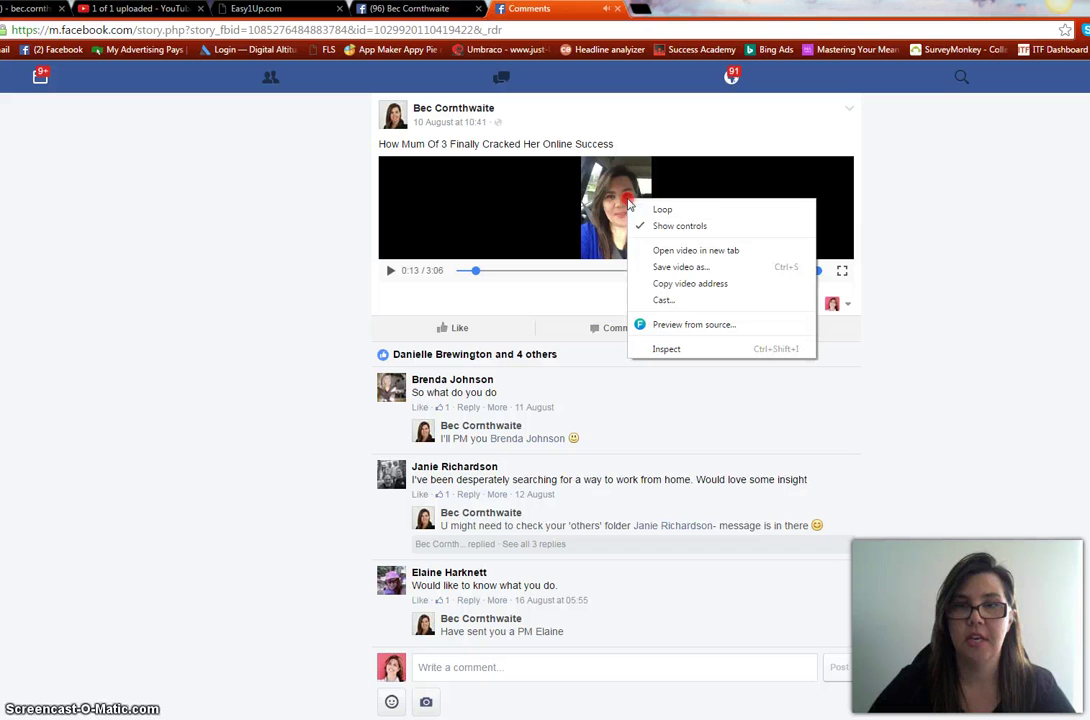
left_click(702, 270)
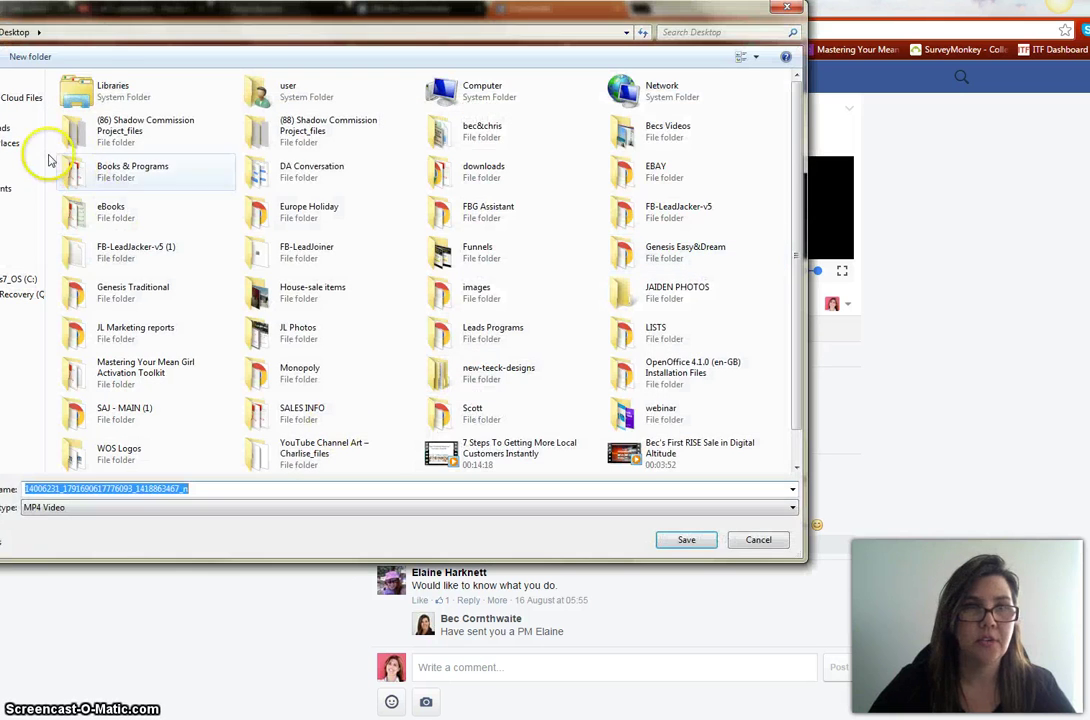
left_click_drag(165, 14, 364, 82)
left_click(188, 182)
left_click(203, 558)
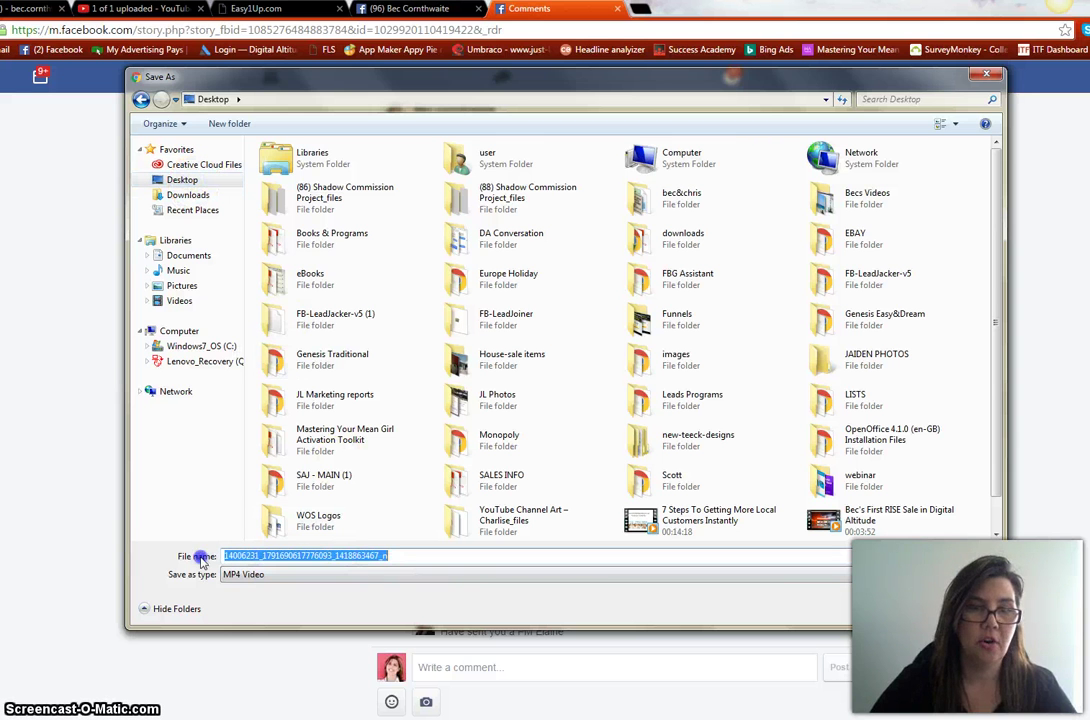
type("How ")
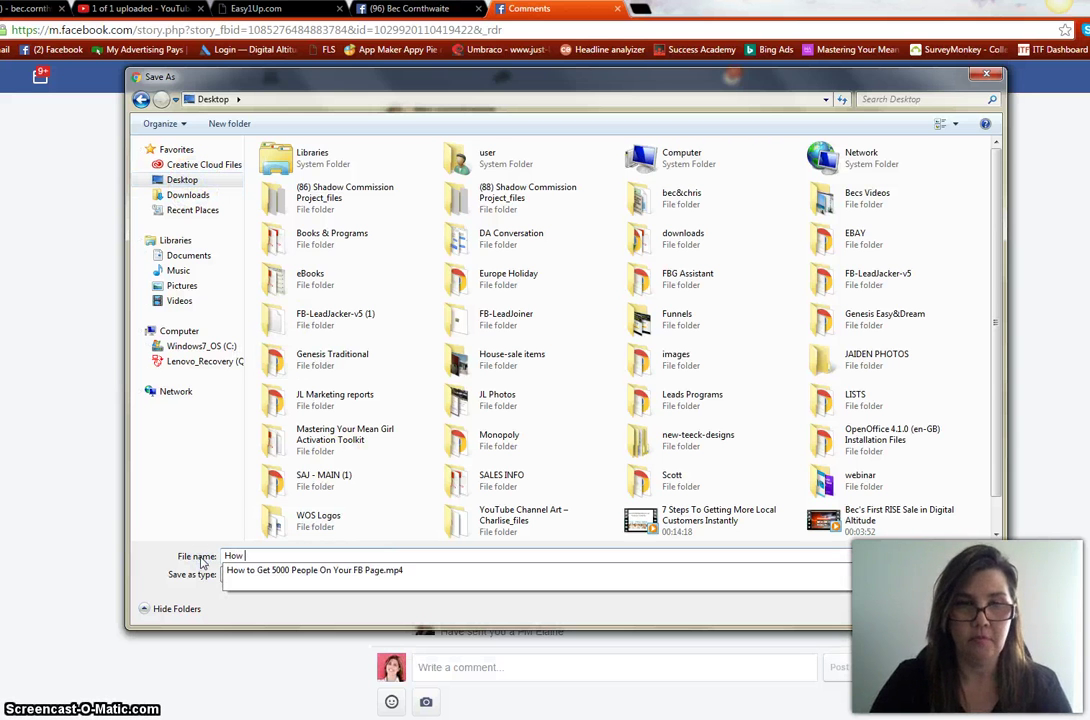
type("Mum Of 3")
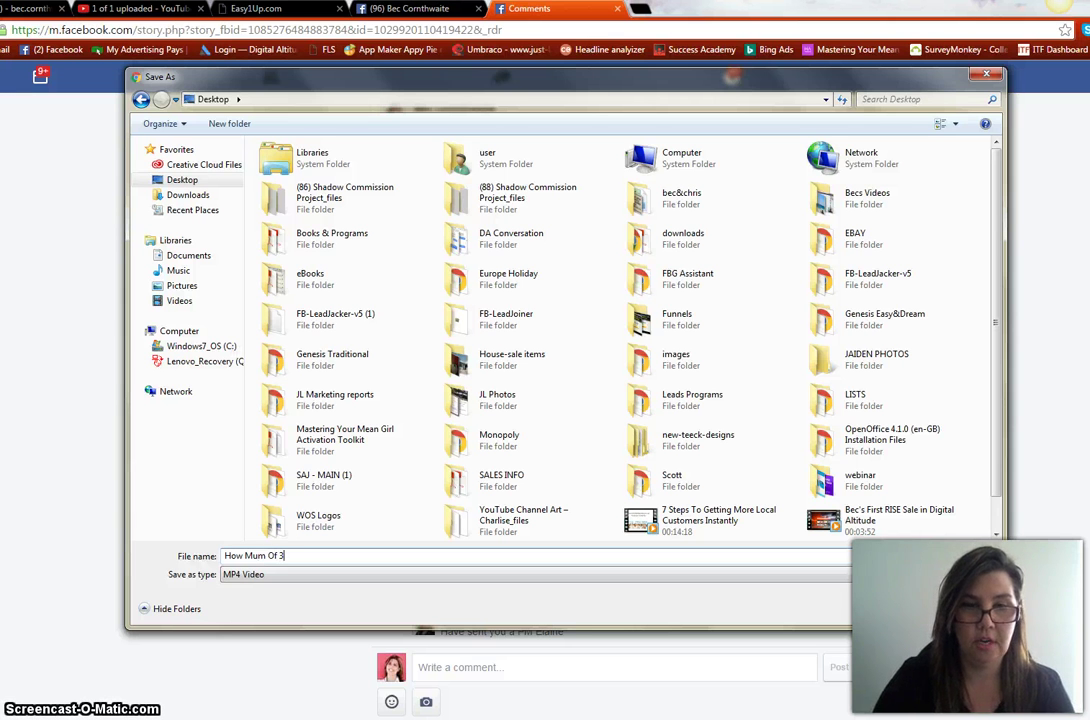
type("Cr")
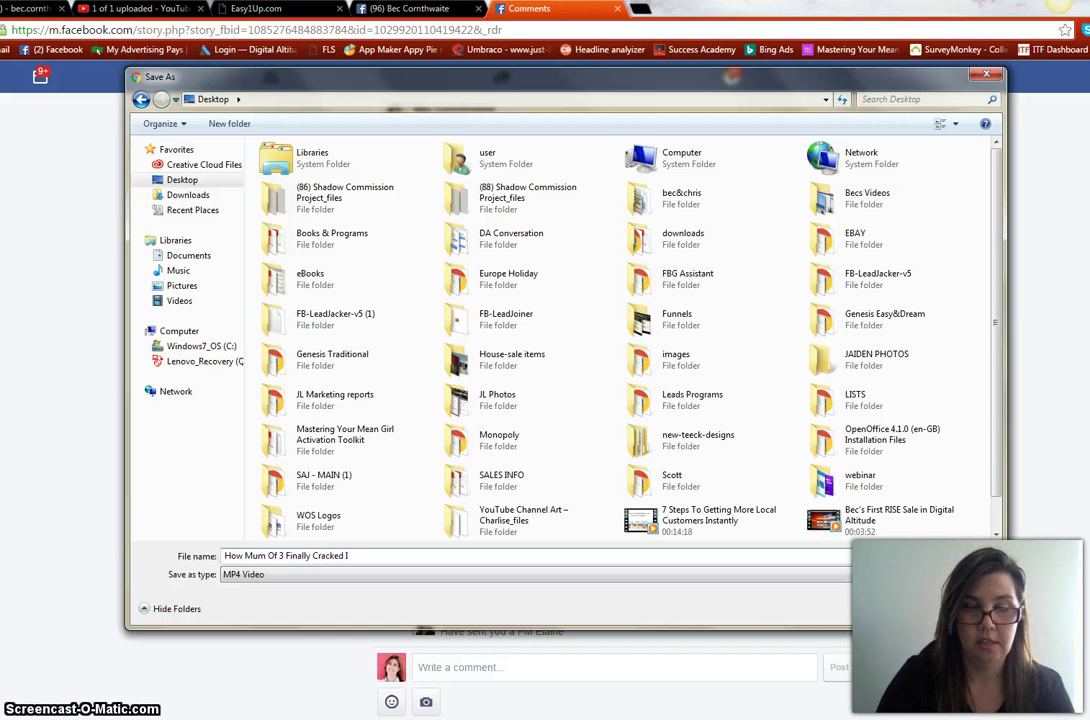
type("acked Success Online")
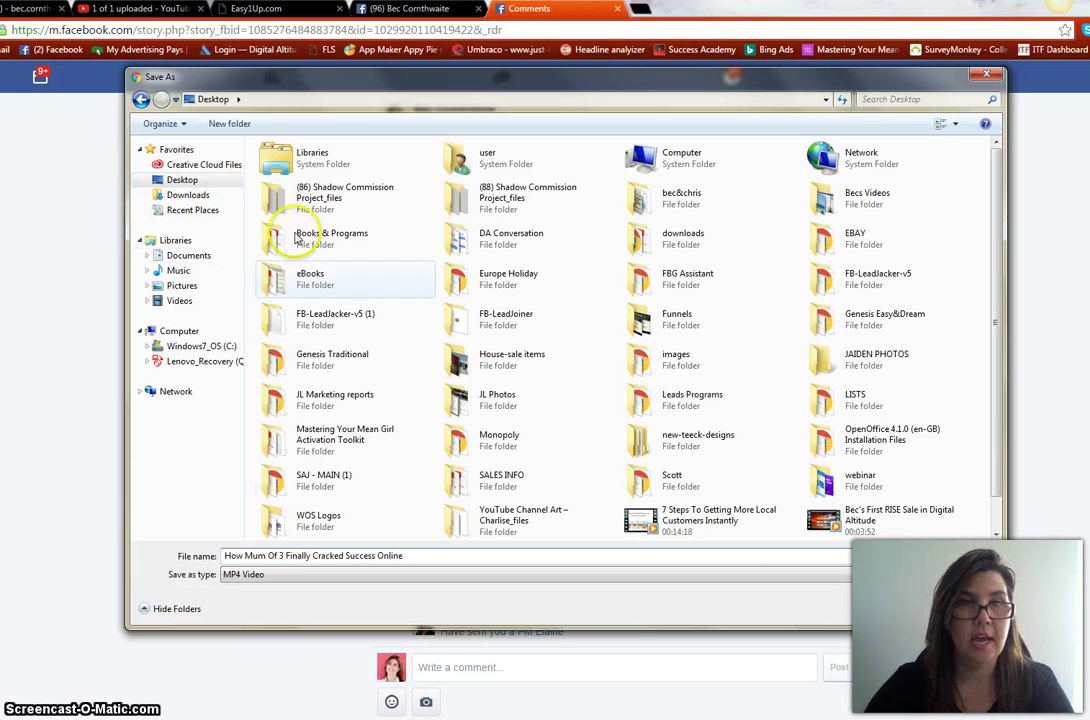
left_click(888, 607)
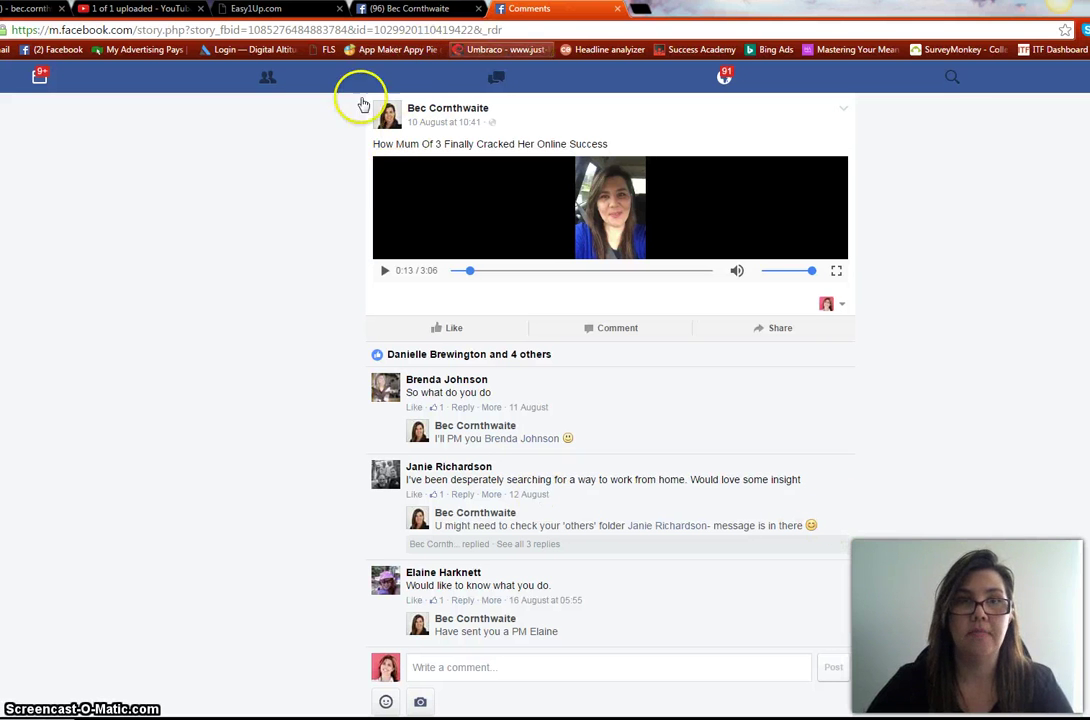
Upload 'How Mum Of 3 Finally Cracked Success Online.mp4' to YouTube from the Open dialog
left_click(127, 9)
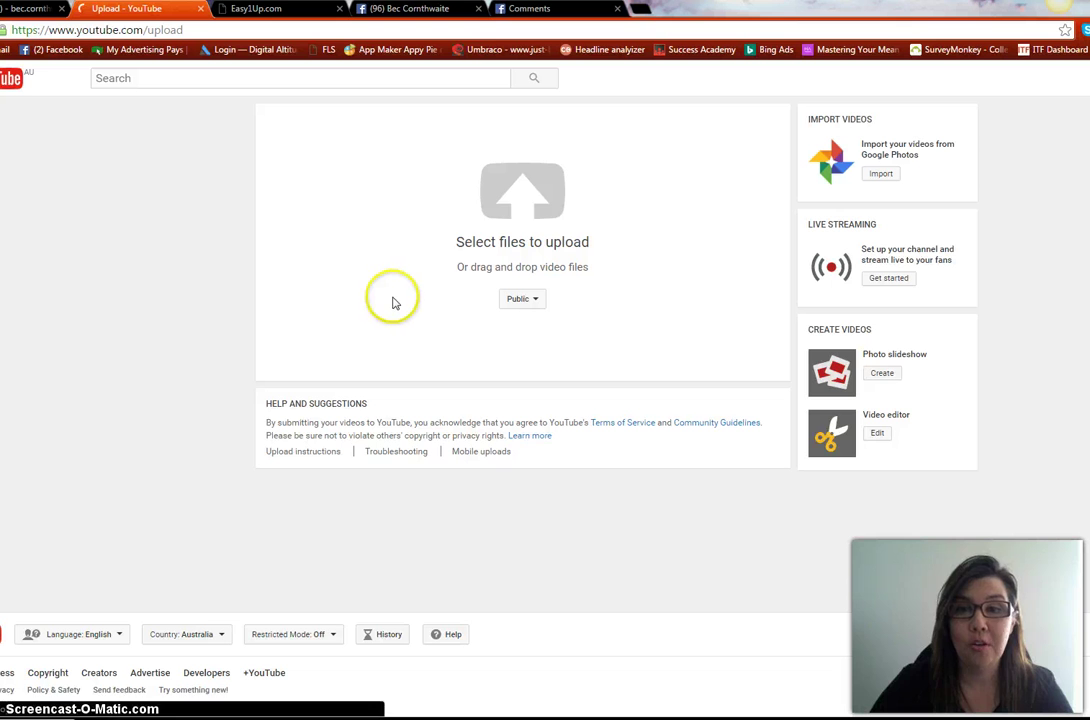
left_click(520, 210)
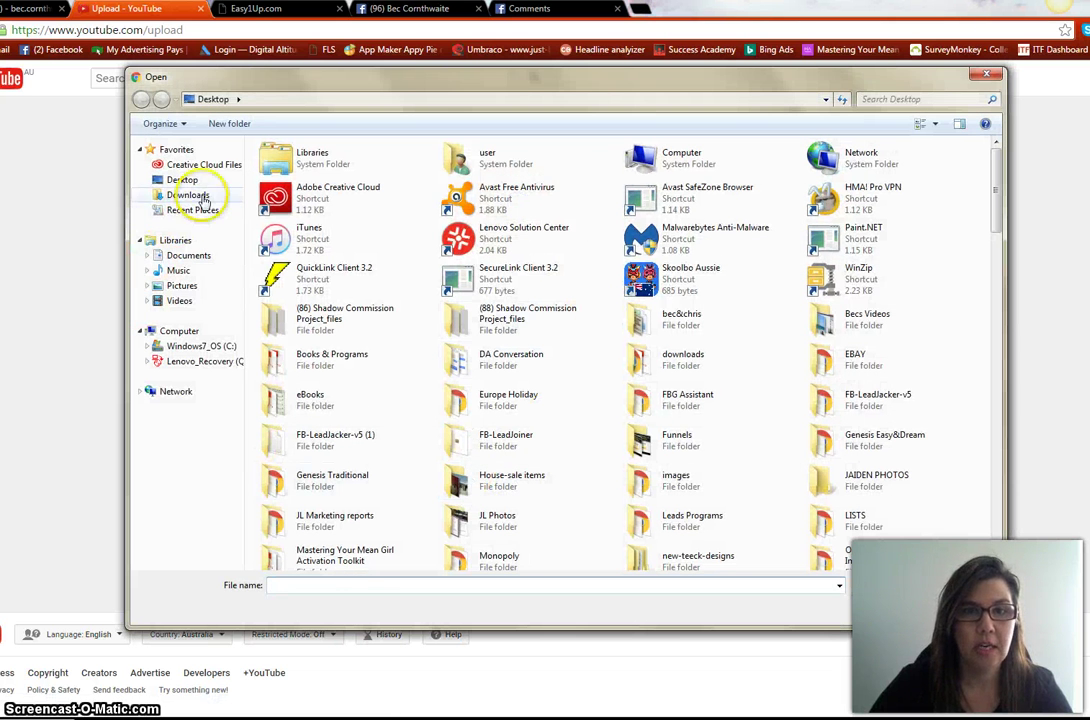
left_click(348, 585)
type("how")
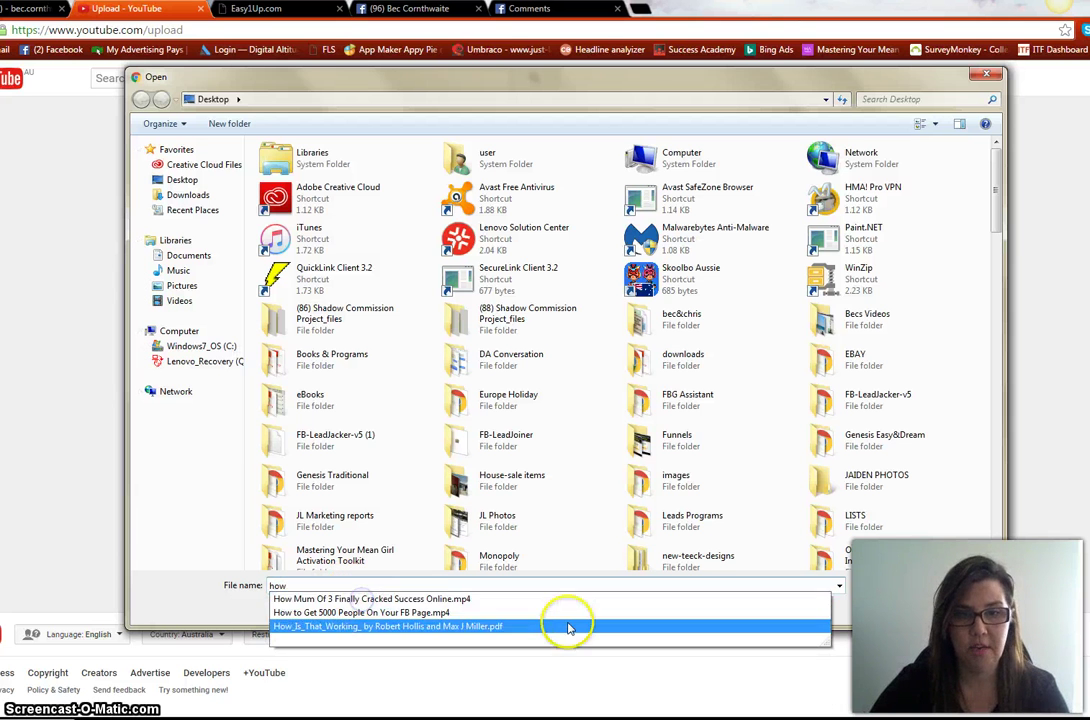
left_click(880, 612)
left_click(517, 249)
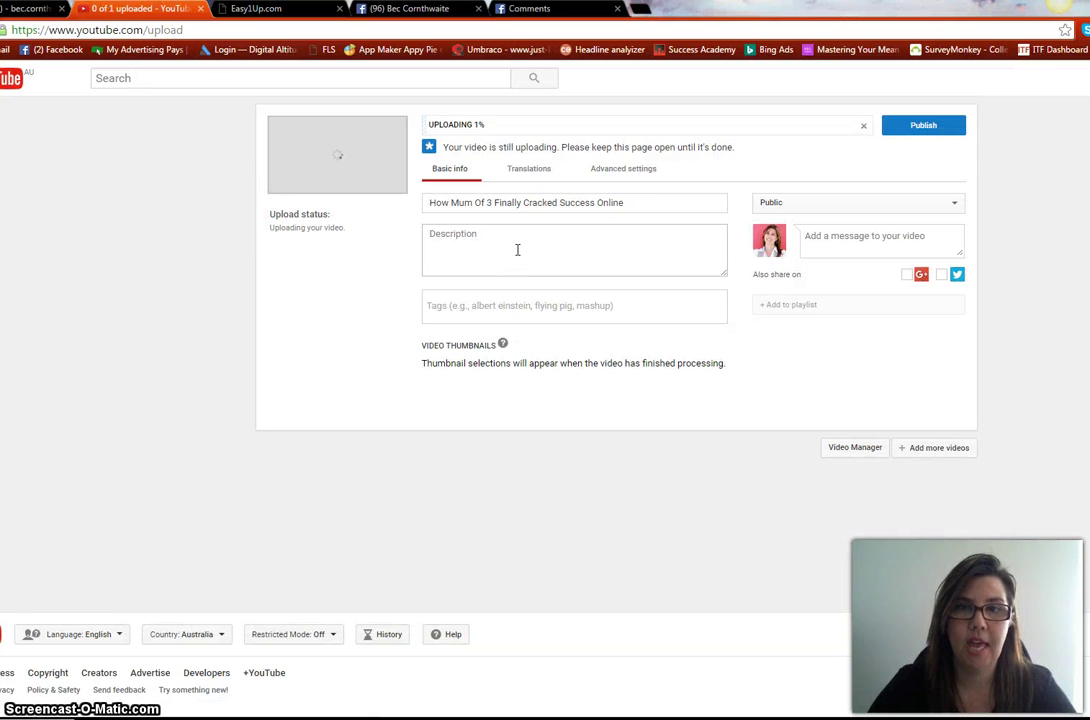
Check the filled-in title and move to the Description box while the upload continues
left_click(640, 205)
left_click(620, 254)
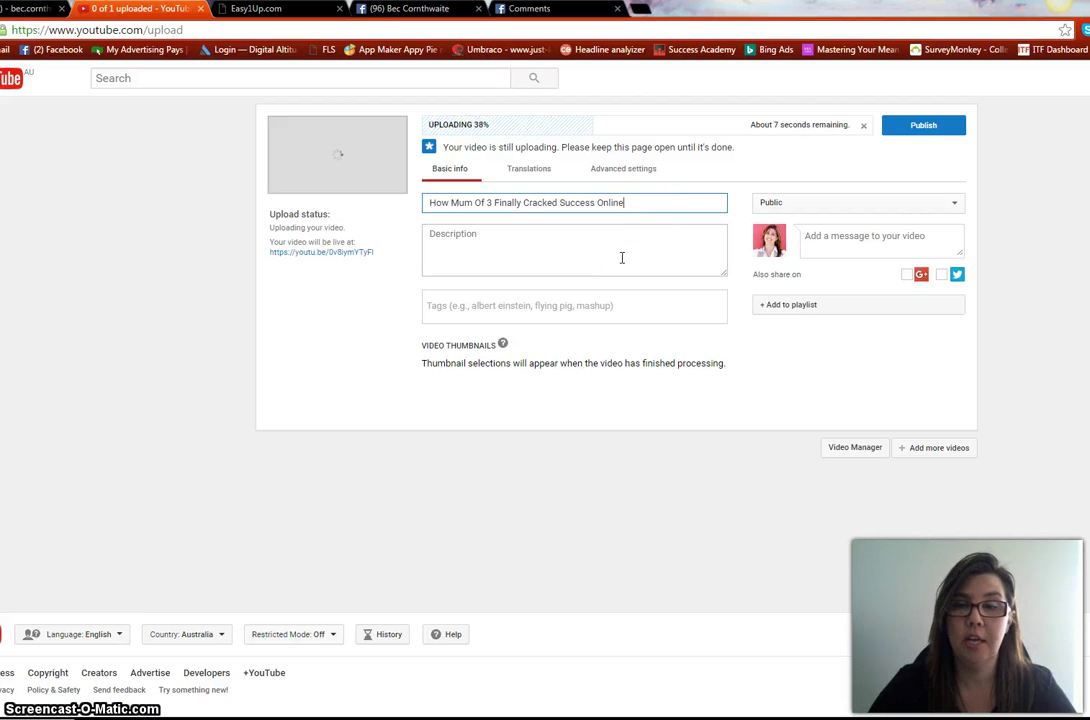